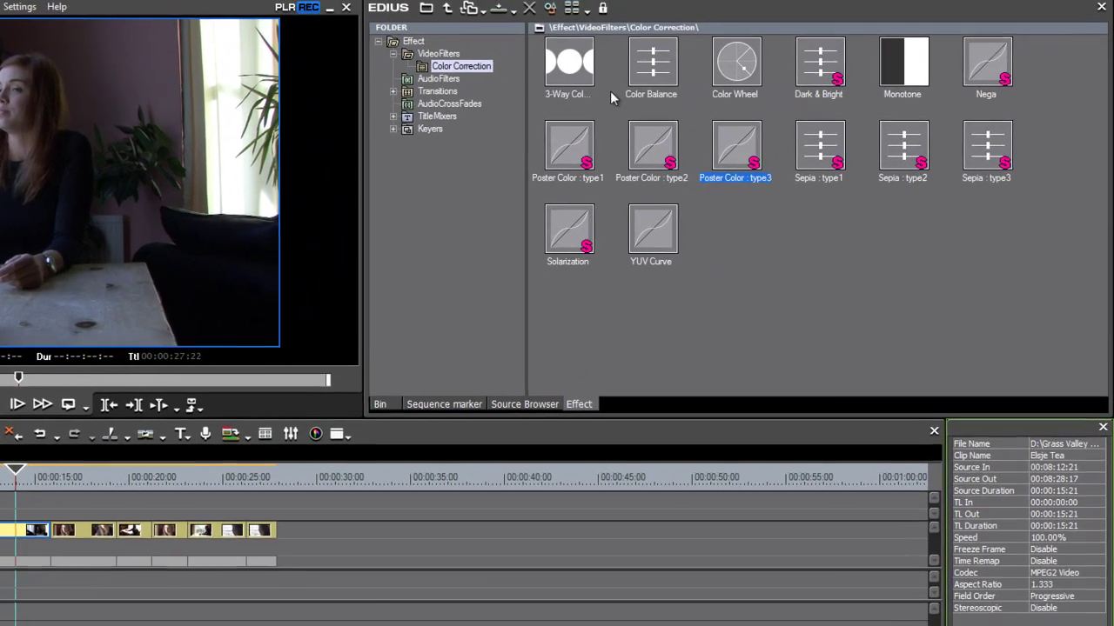
Step: Apply the 3-Way Color Correction filter to the first Elsje Tea clip and open the filter's settings
click(665, 3)
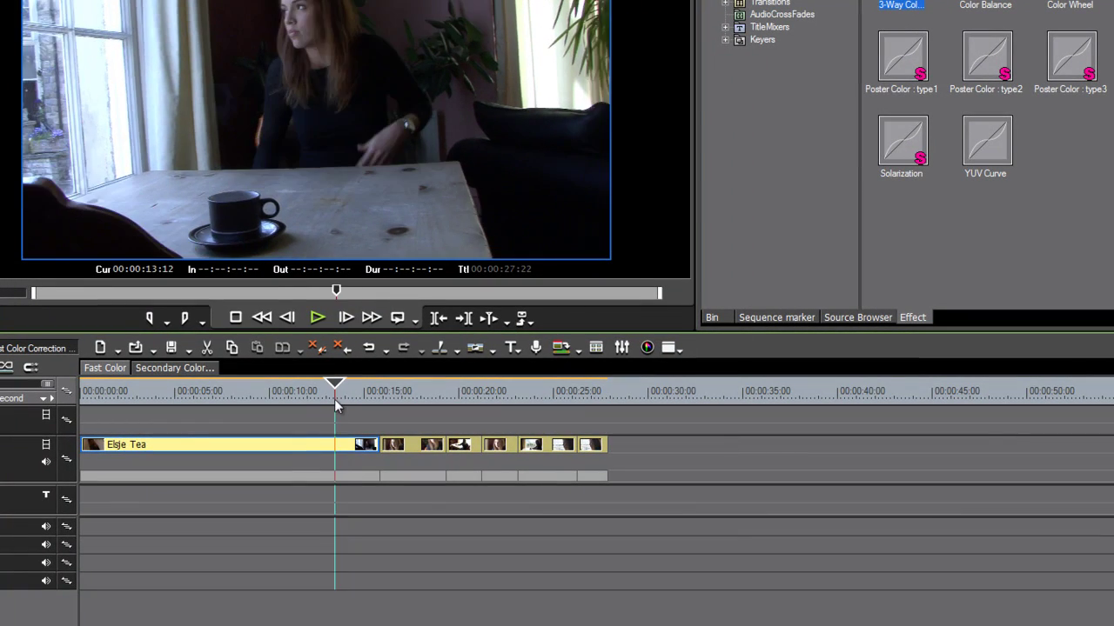
mouse_move(336, 402)
mouse_down()
mouse_move(295, 398)
mouse_move(344, 406)
mouse_up()
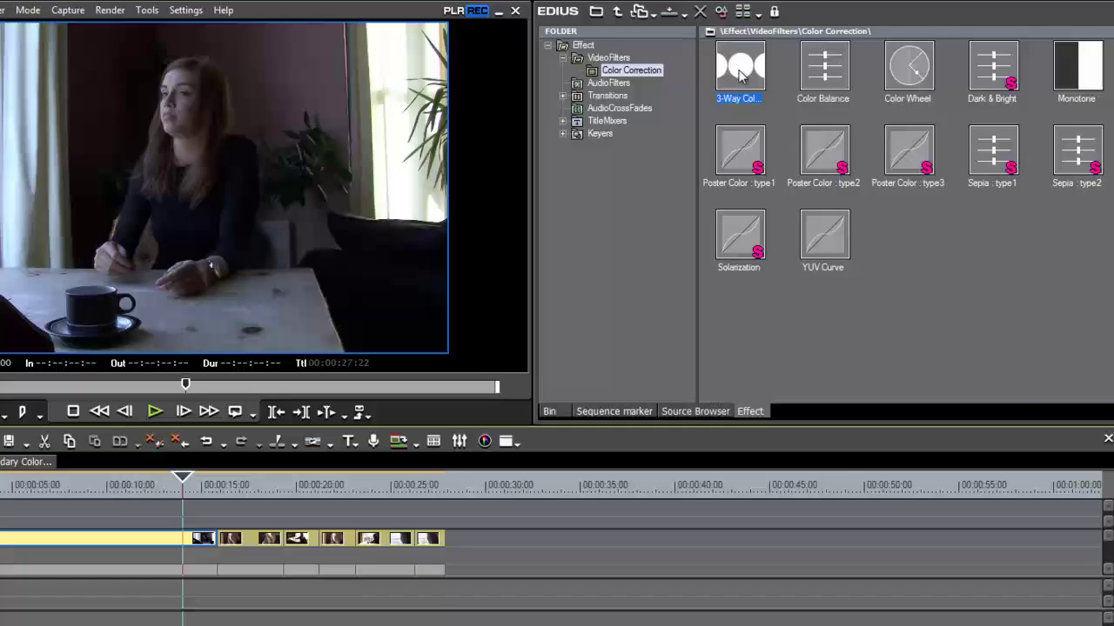
drag(739, 75, 181, 542)
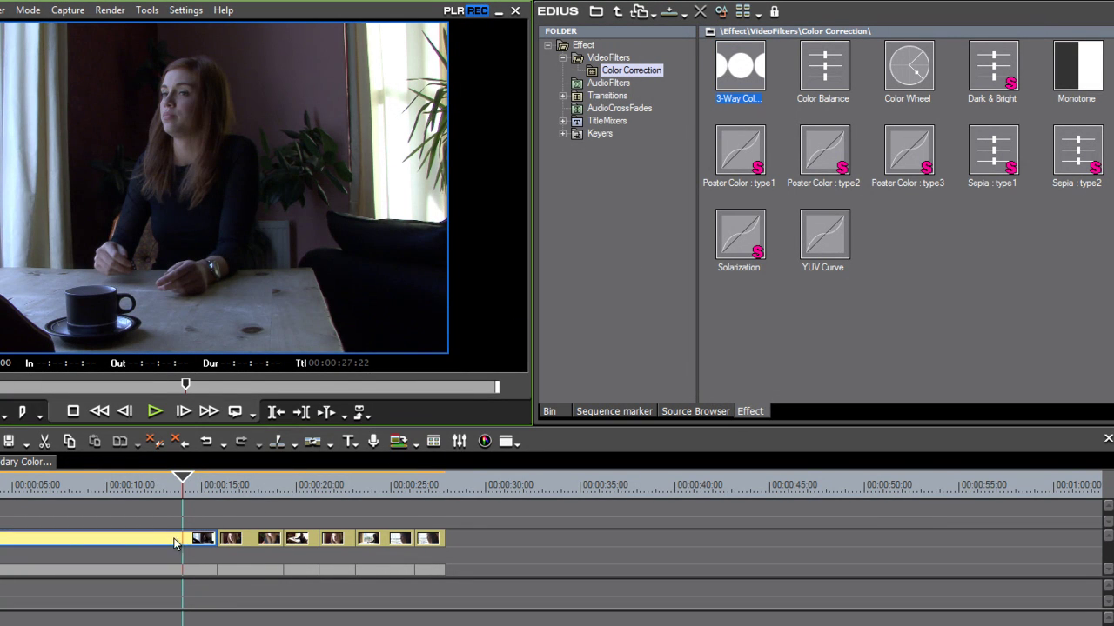
click(198, 493)
drag(198, 494, 195, 494)
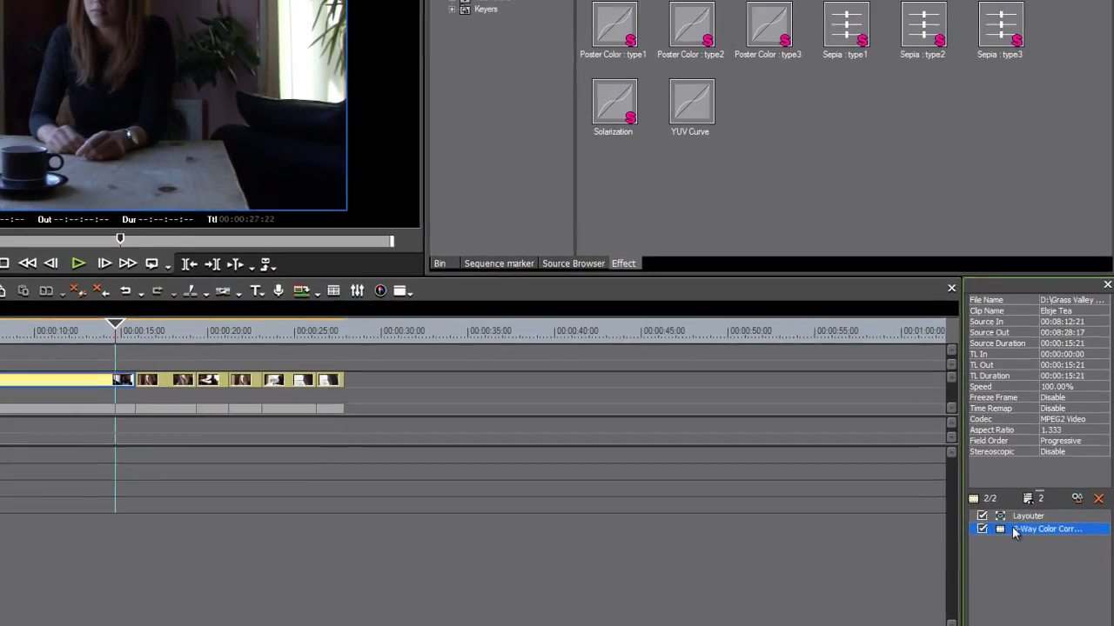
double_click(1014, 491)
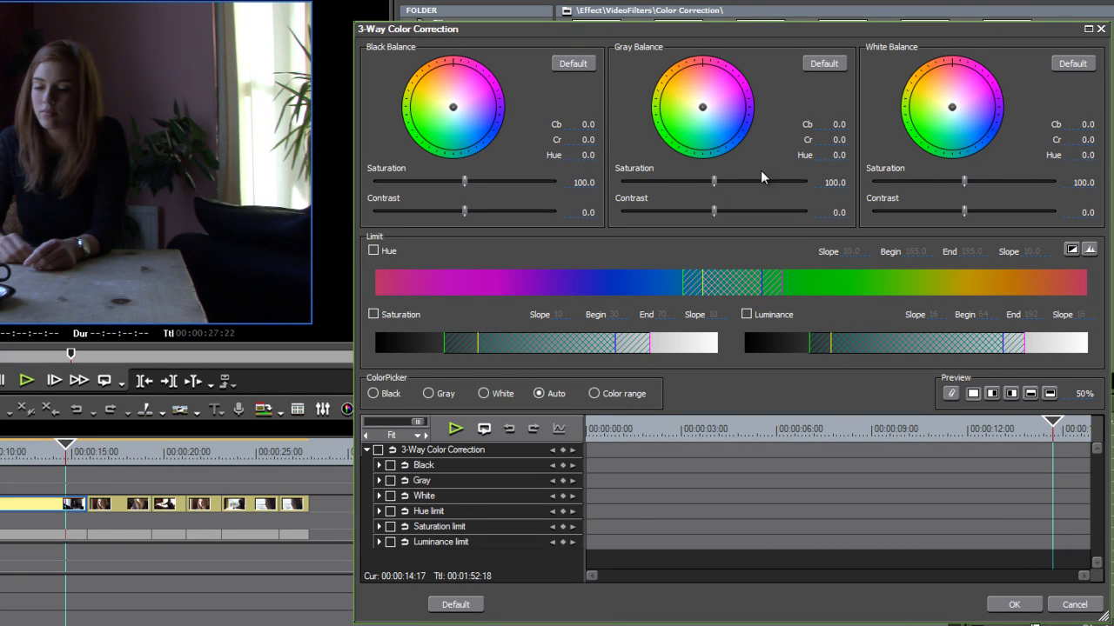
Step: Try pushing the Black Balance towards blue and reset it to default
drag(452, 107, 502, 180)
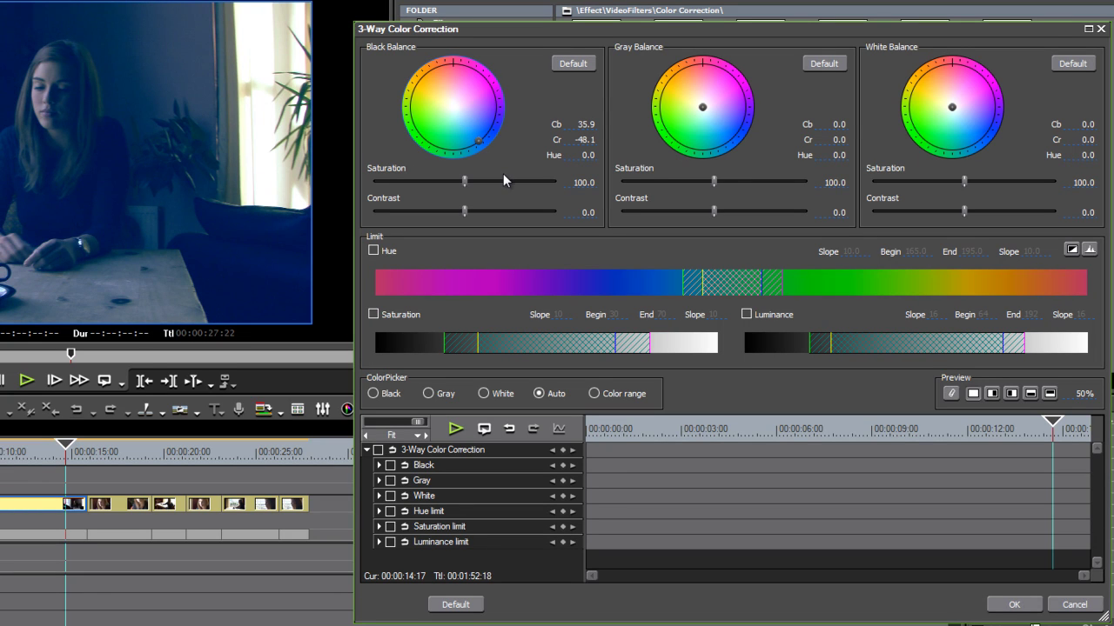
click(576, 66)
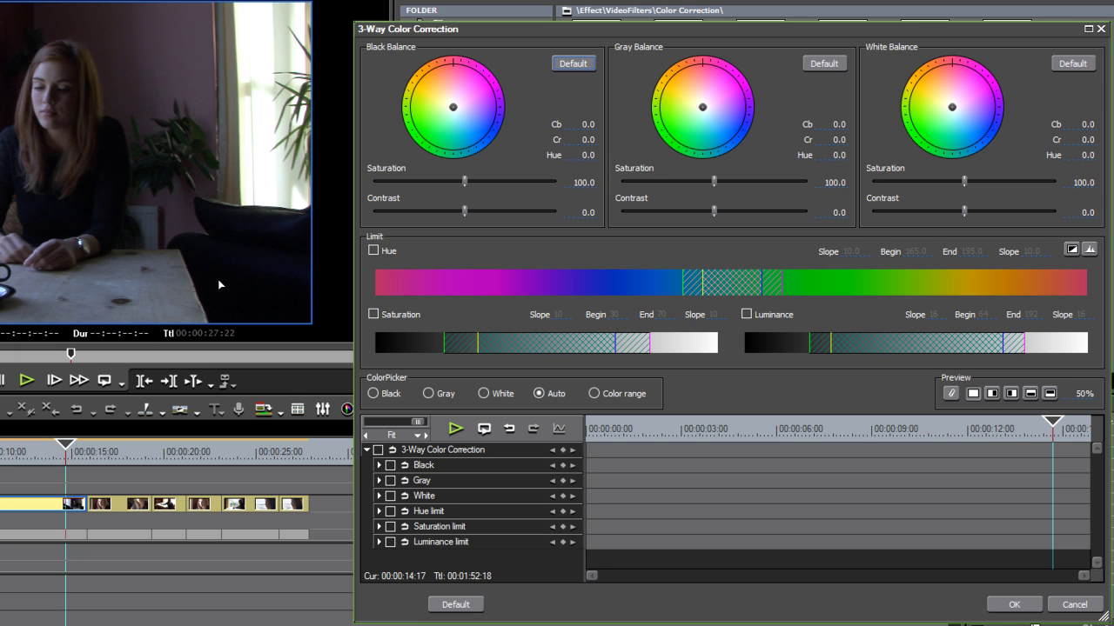
Step: Balance the clip's black, gray and white by sampling the dark sofa and the bright curtain with the Auto color picker, and accept the correction
click(205, 250)
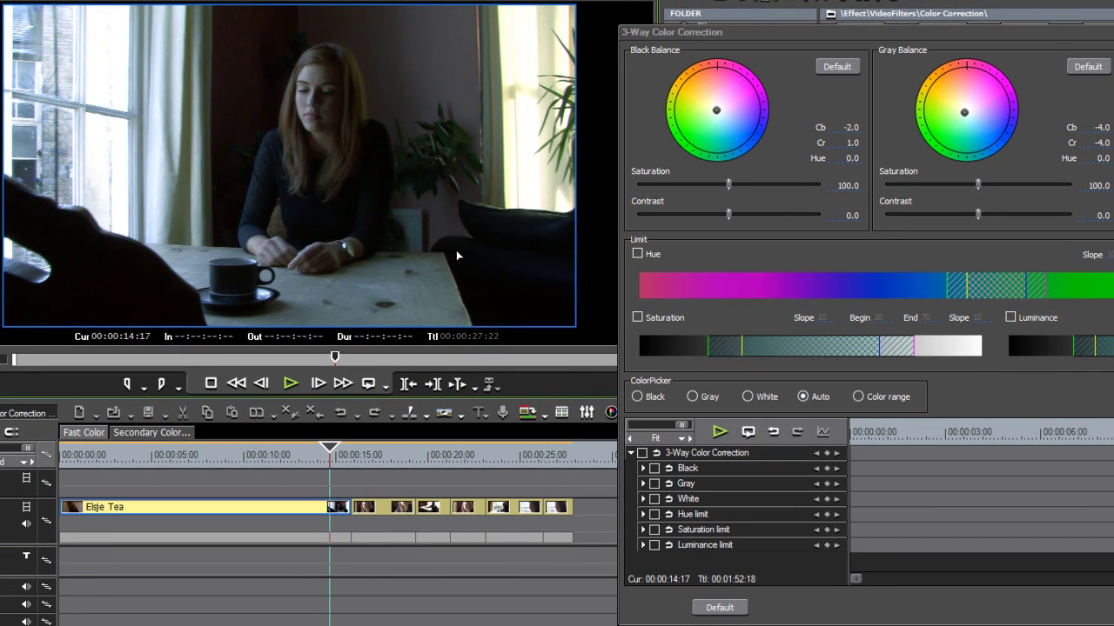
click(485, 127)
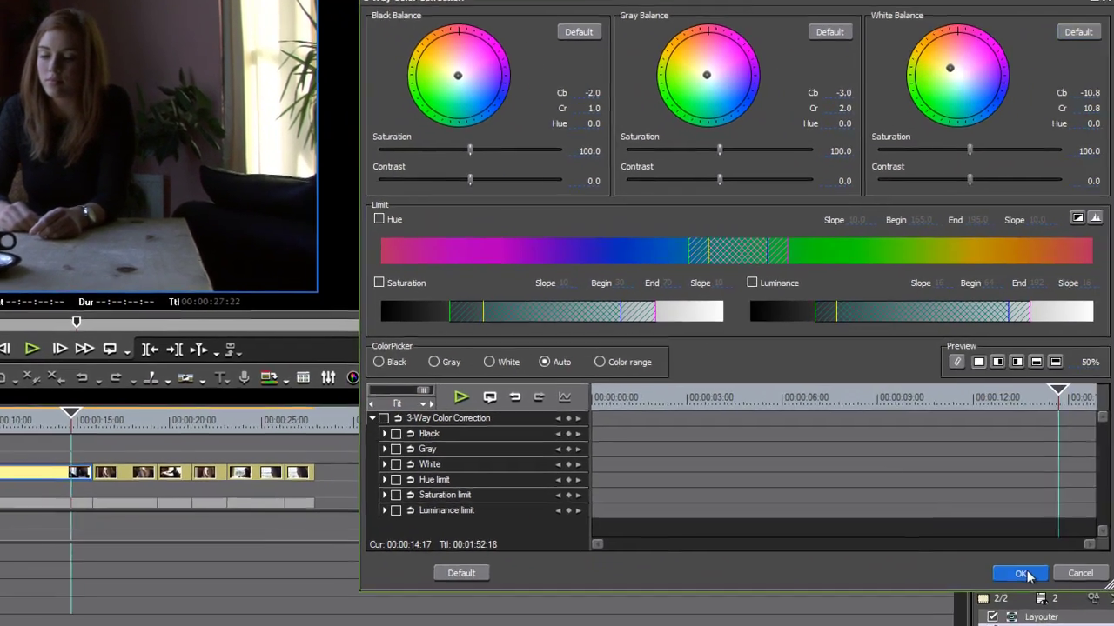
click(1025, 575)
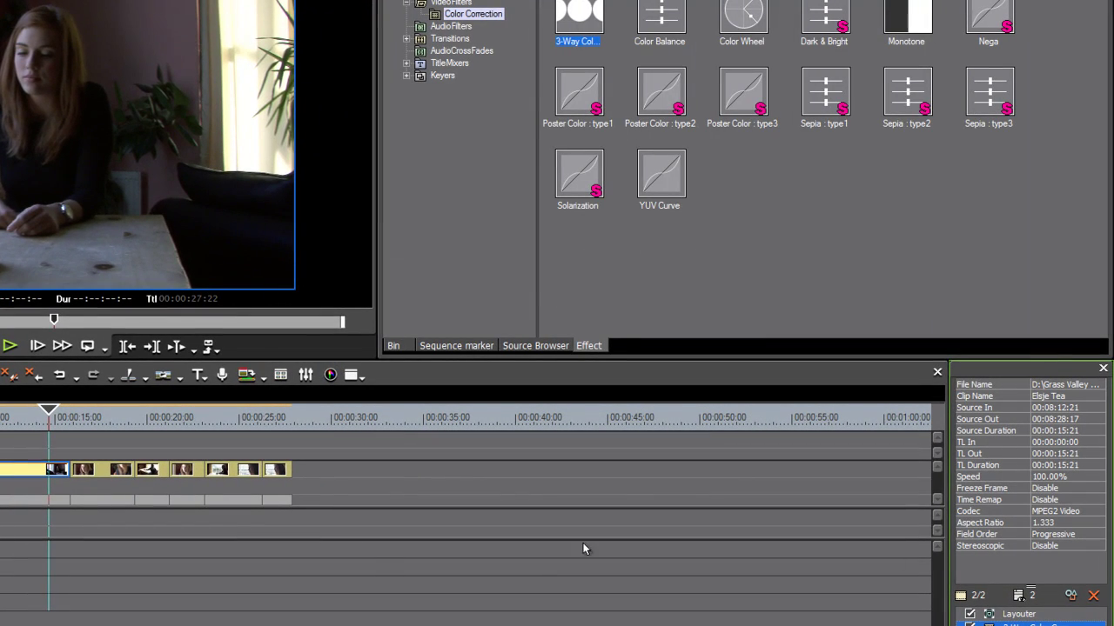
Step: In the Secondary Color sequence, apply 3-Way Color Correction to the close-up clip at 00:00:42:12 and open its settings
click(386, 558)
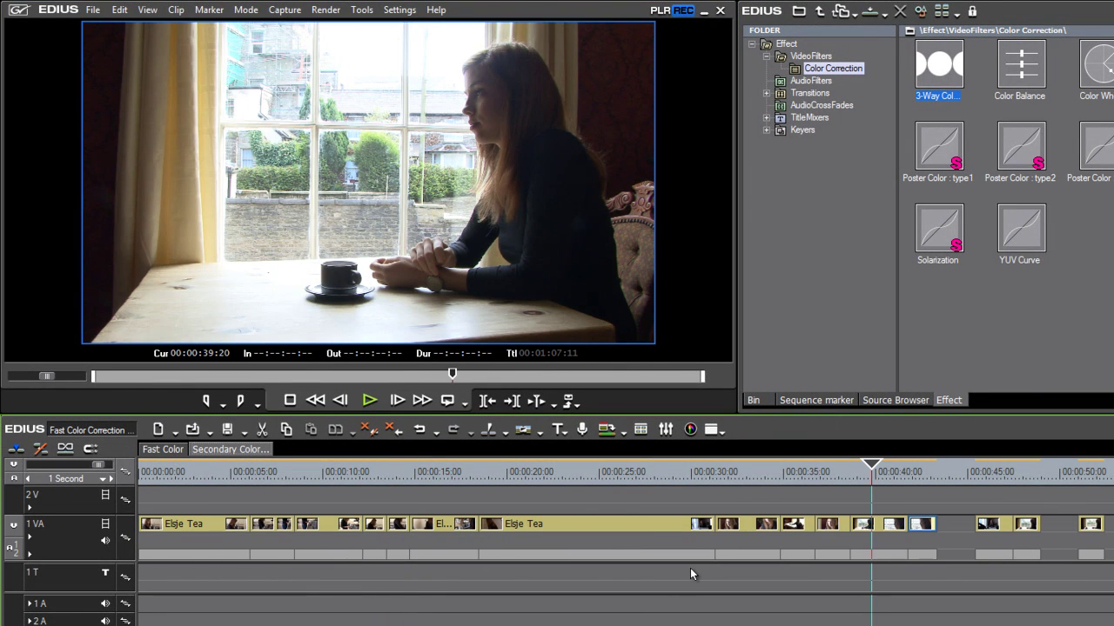
click(885, 479)
drag(885, 478, 920, 488)
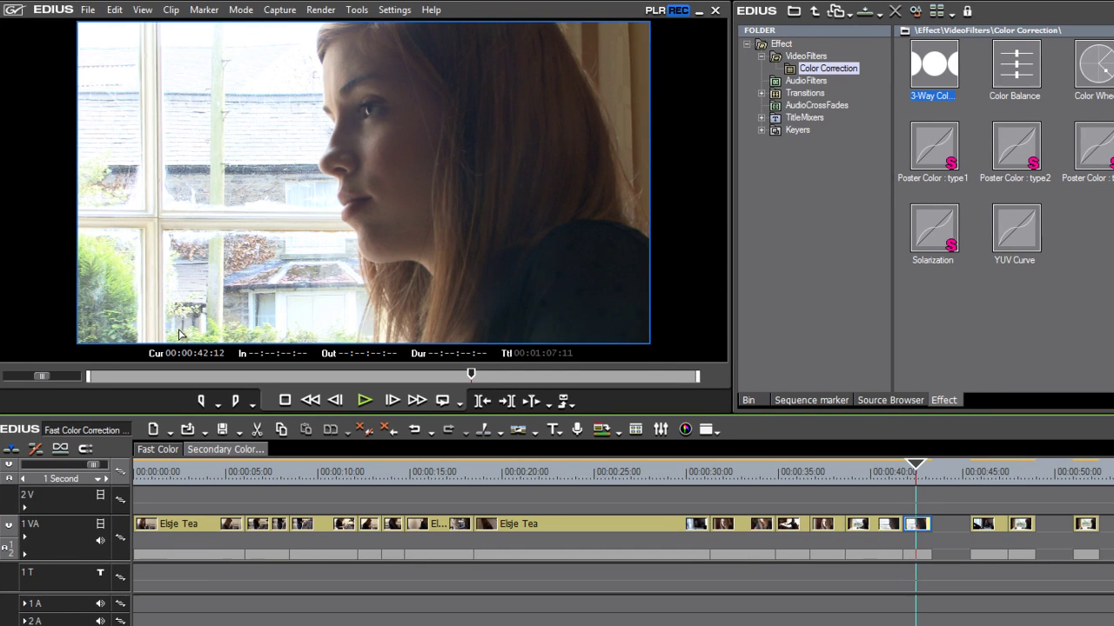
drag(851, 73, 849, 531)
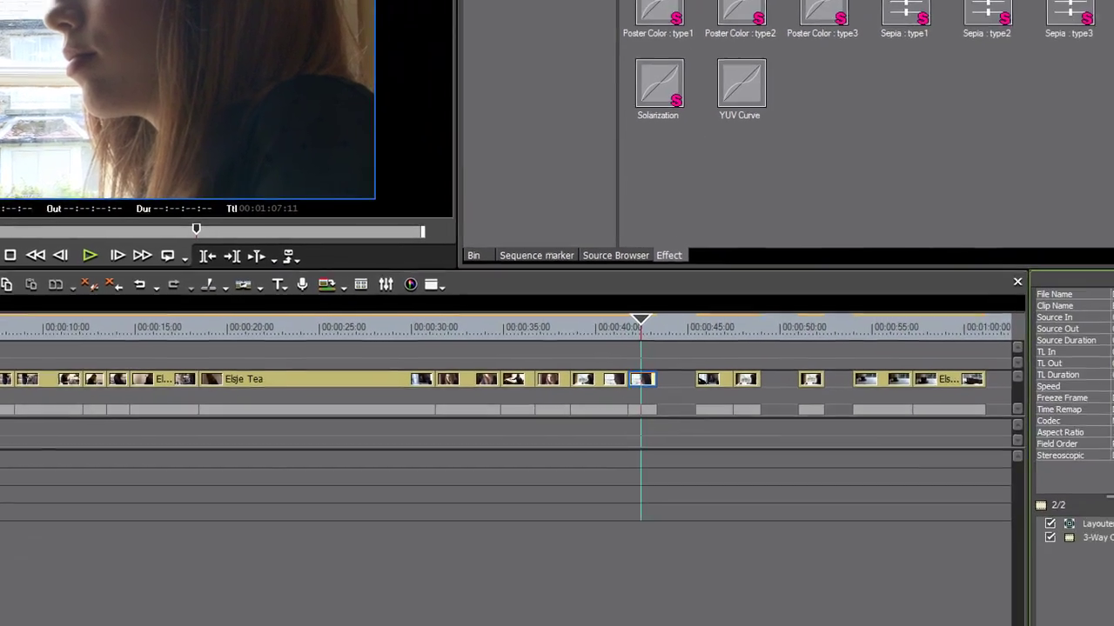
double_click(1039, 482)
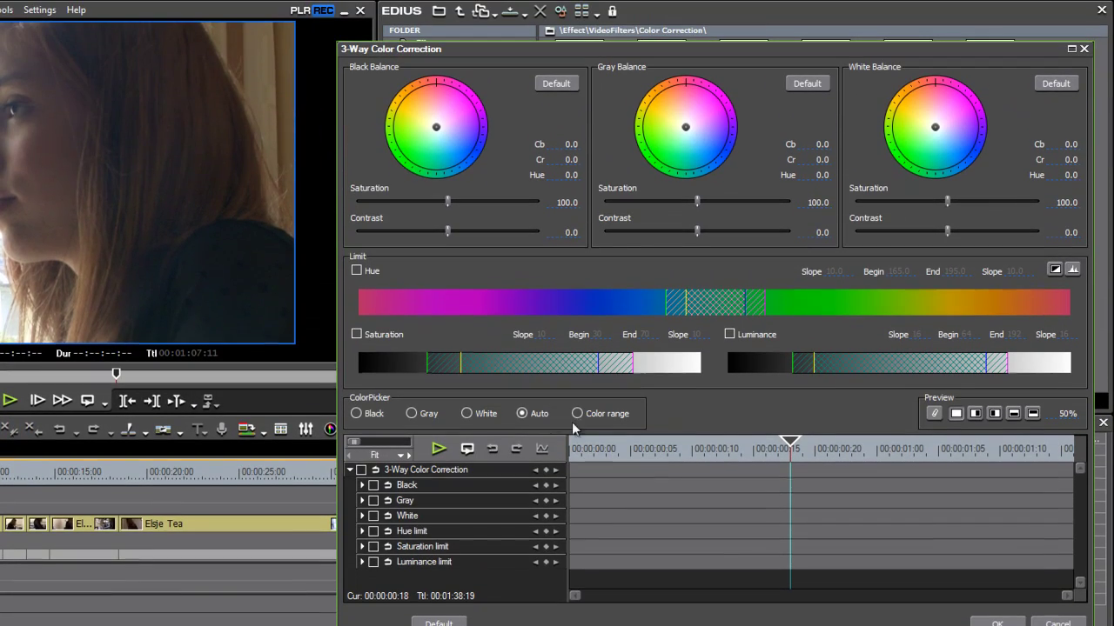
Step: Set the color picker to Color range and push the black, gray and white balance strongly towards red, to a Cr of about 57 to 58
click(577, 414)
drag(437, 127, 427, 84)
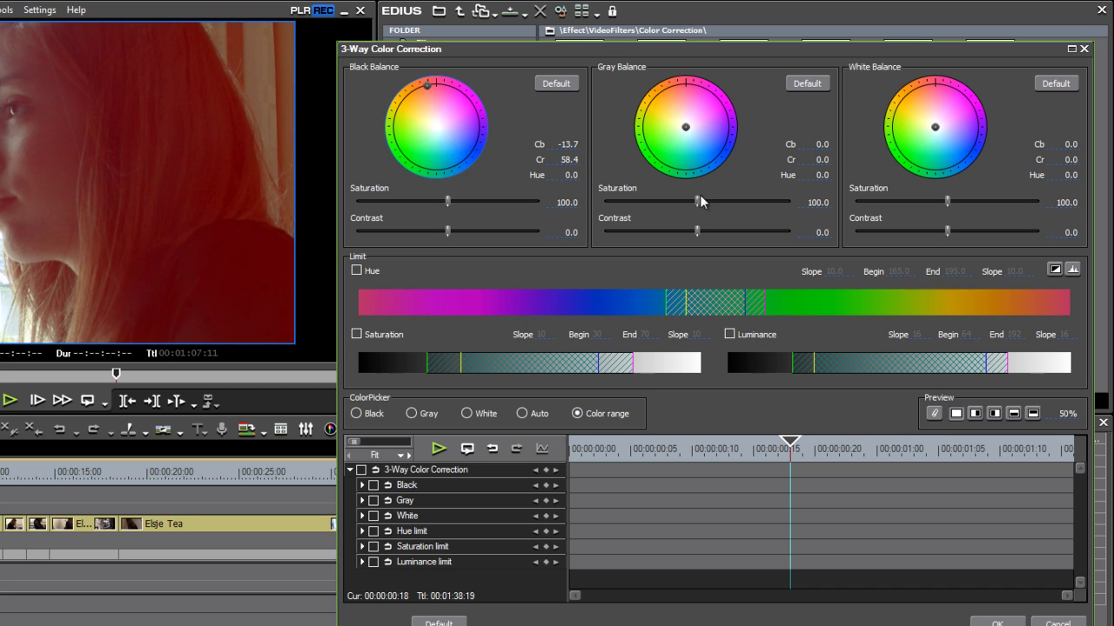
drag(686, 128, 674, 85)
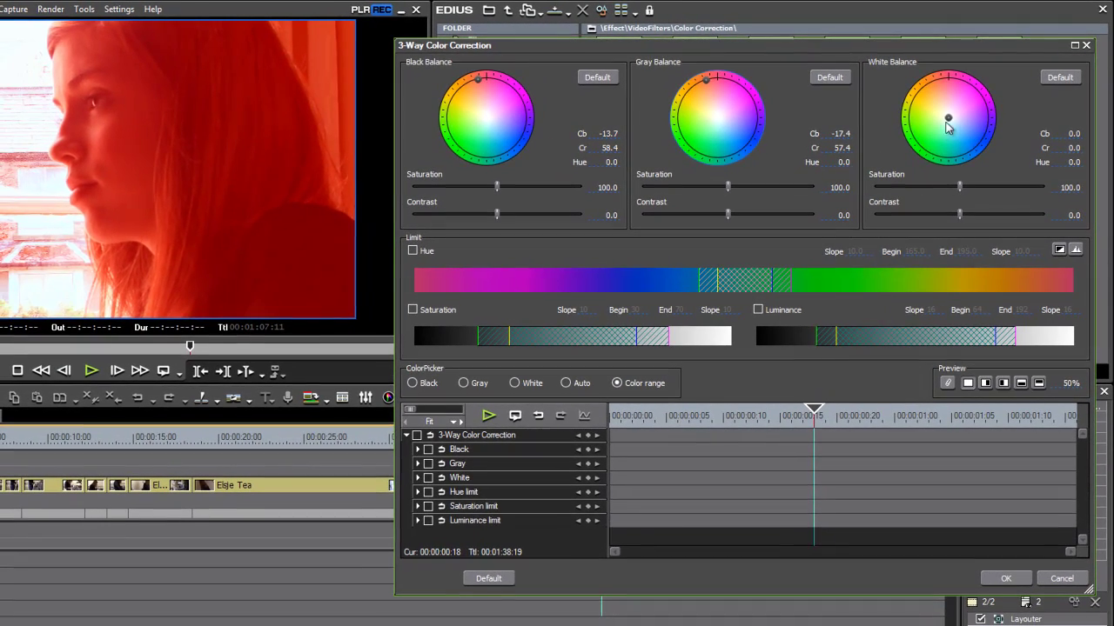
drag(948, 118, 932, 77)
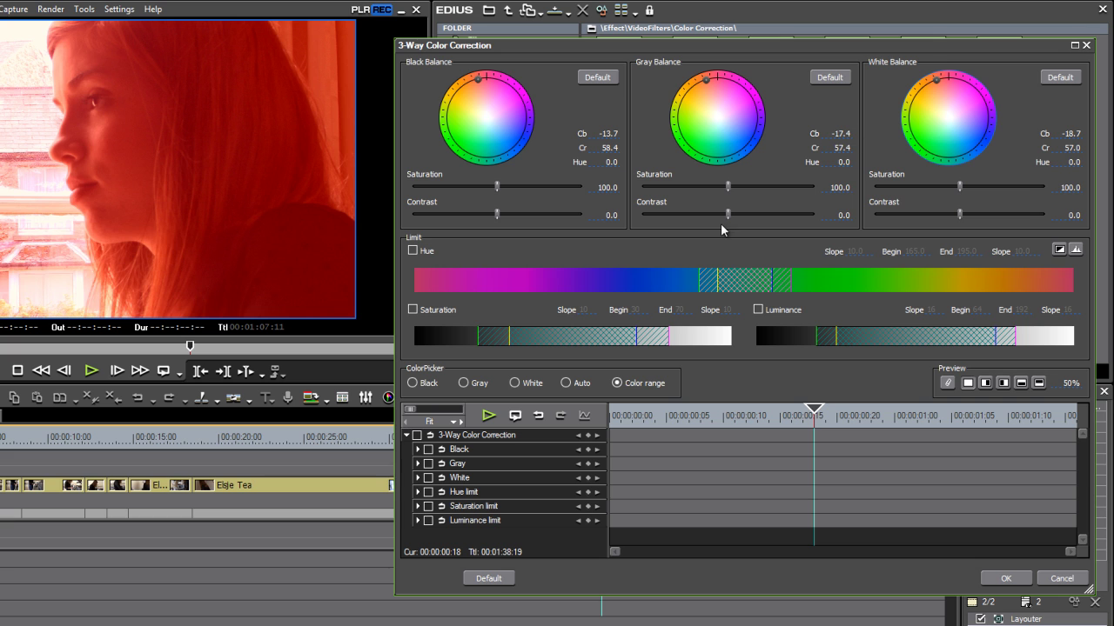
click(412, 251)
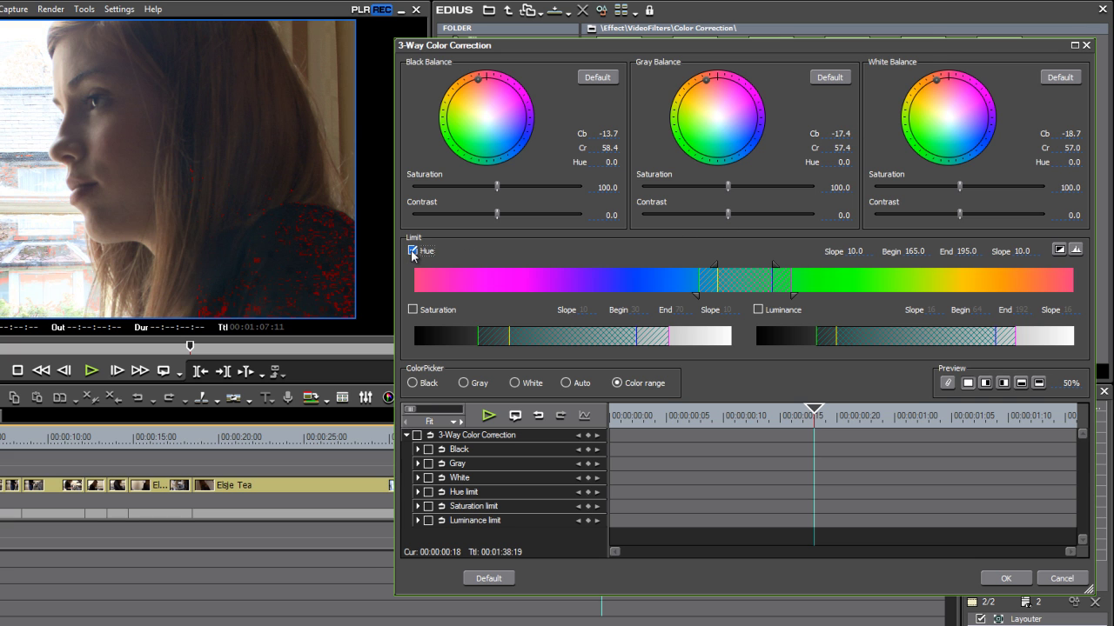
drag(750, 288, 926, 267)
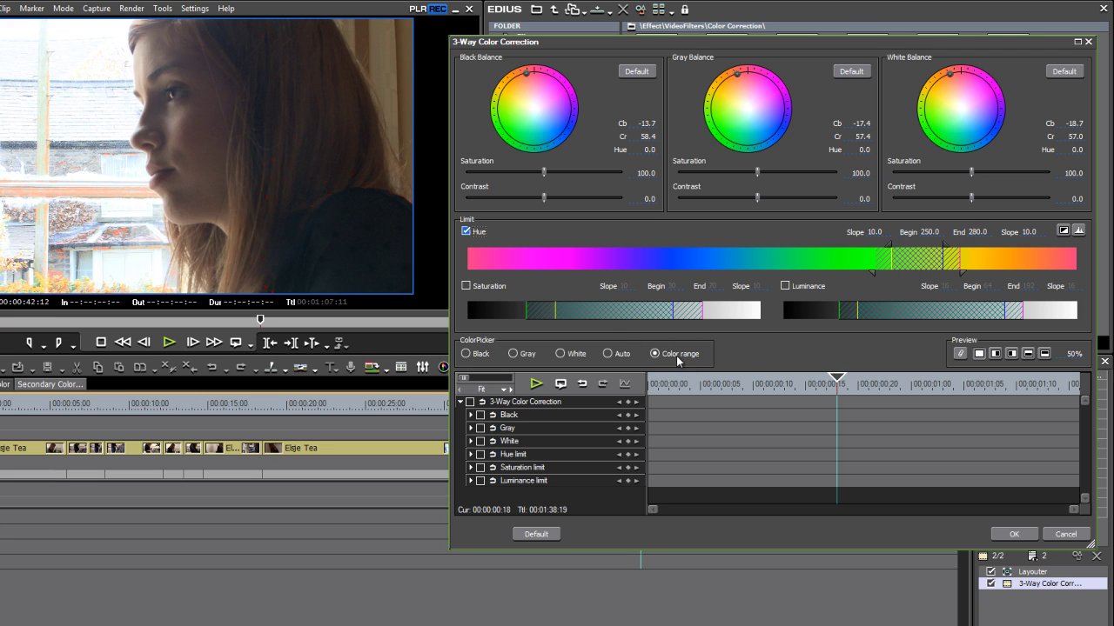
click(465, 231)
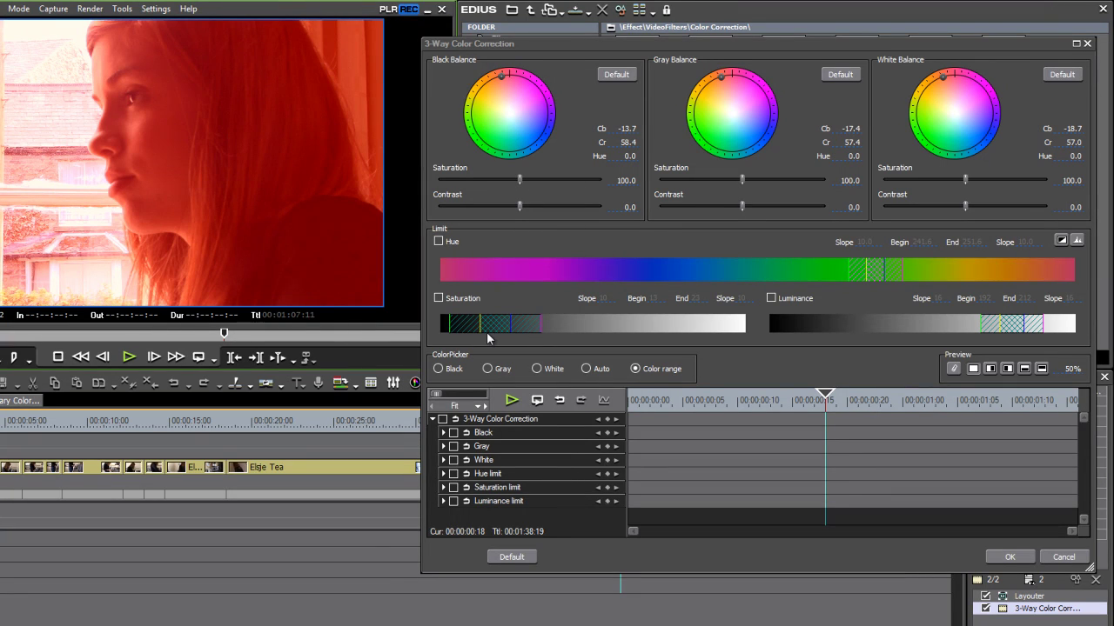
Step: Limit the correction to the foliage with hue 241.0 to 252.0, luminance 187 to 207 and saturation 16 to 25
click(437, 242)
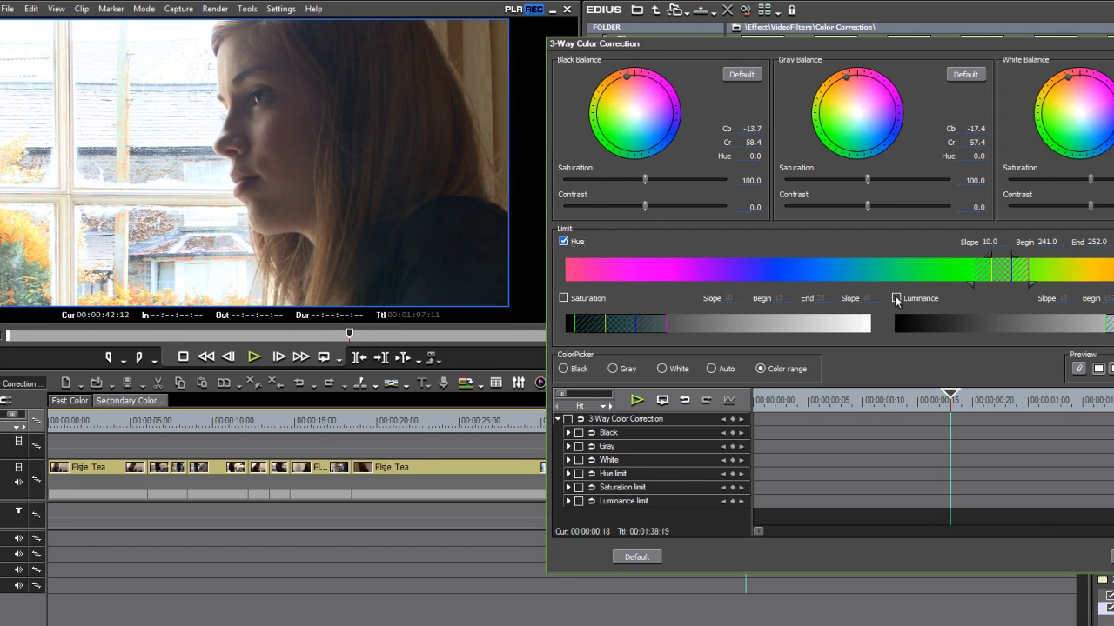
click(897, 298)
drag(997, 334, 1023, 331)
click(454, 298)
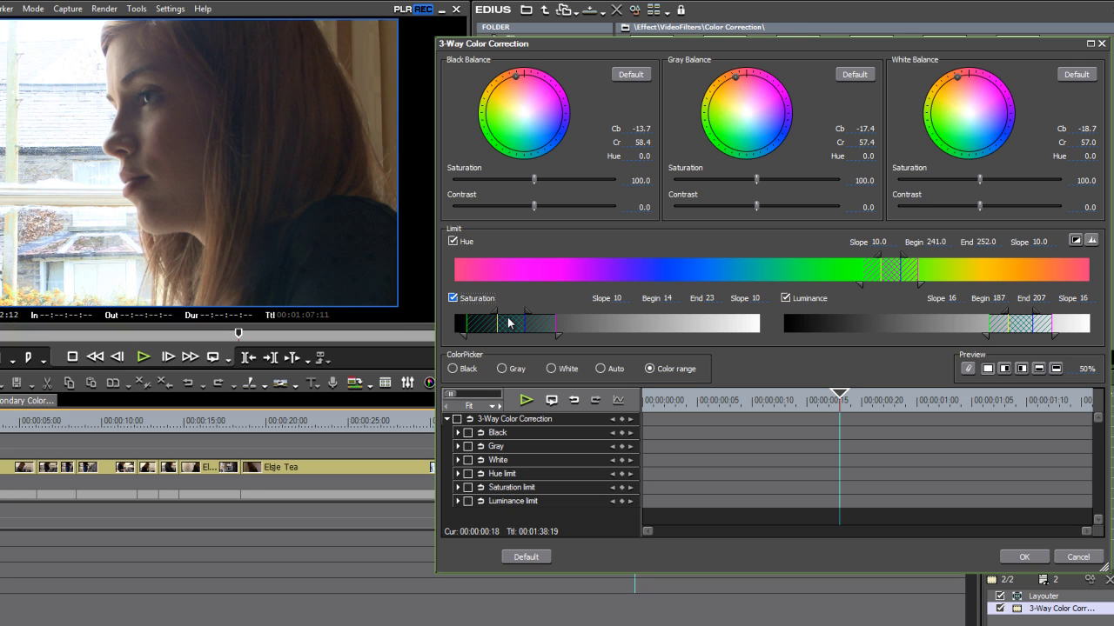
drag(513, 328, 522, 327)
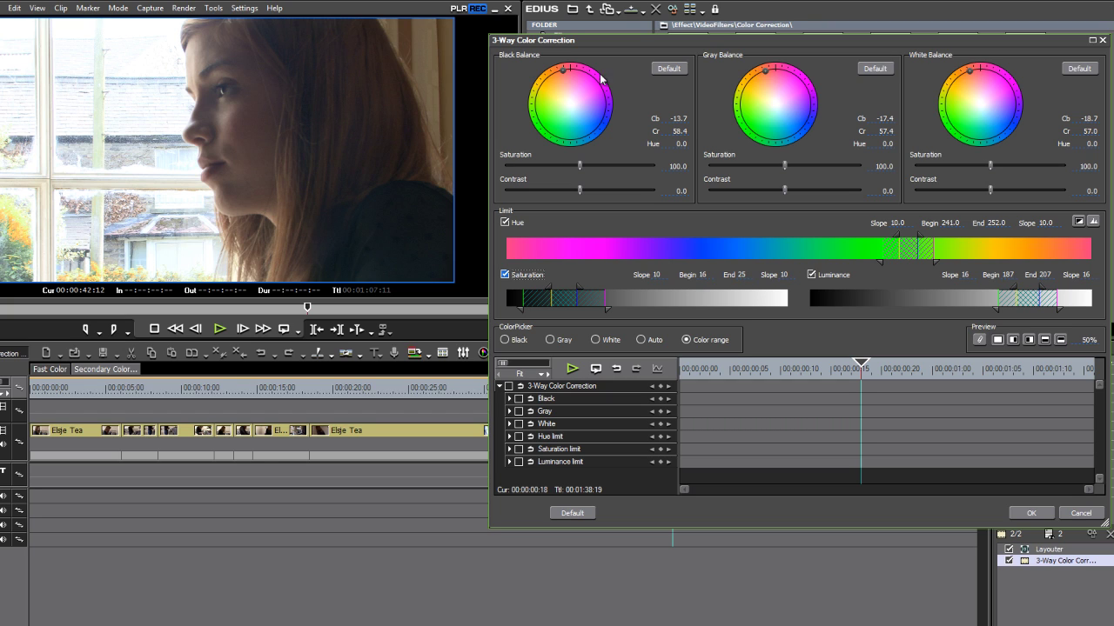
Step: Soften the red shift to Cr 35.4 for black, 46.1 for gray with hue 10.1, and 36.4 for white, and accept the correction
drag(564, 74, 557, 80)
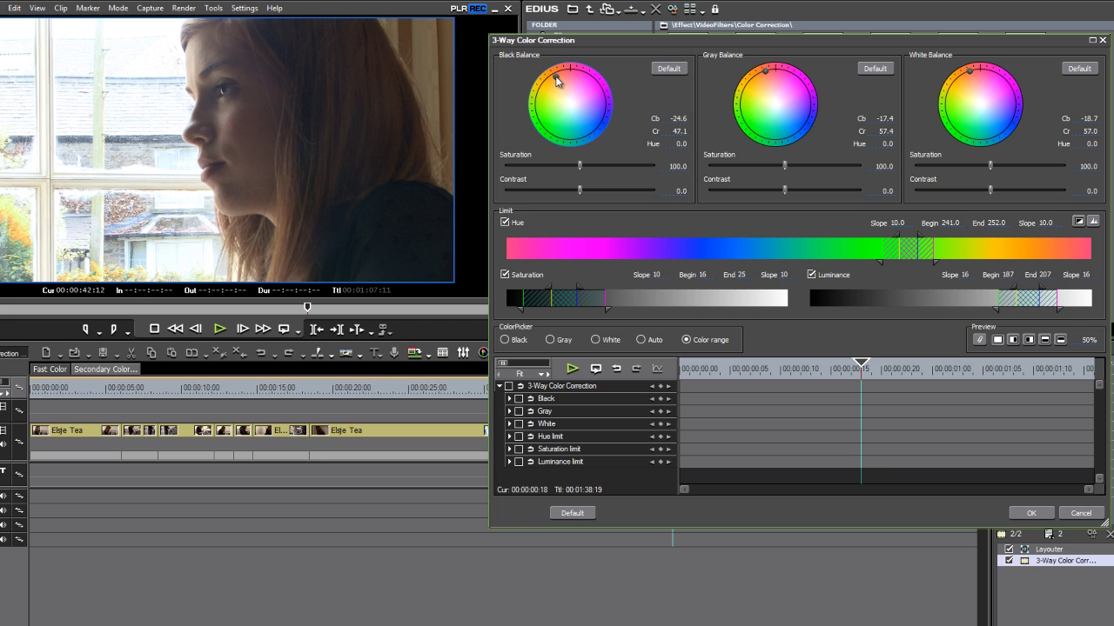
mouse_move(767, 75)
mouse_down()
mouse_move(777, 94)
mouse_move(768, 79)
mouse_move(763, 89)
mouse_move(767, 75)
mouse_up()
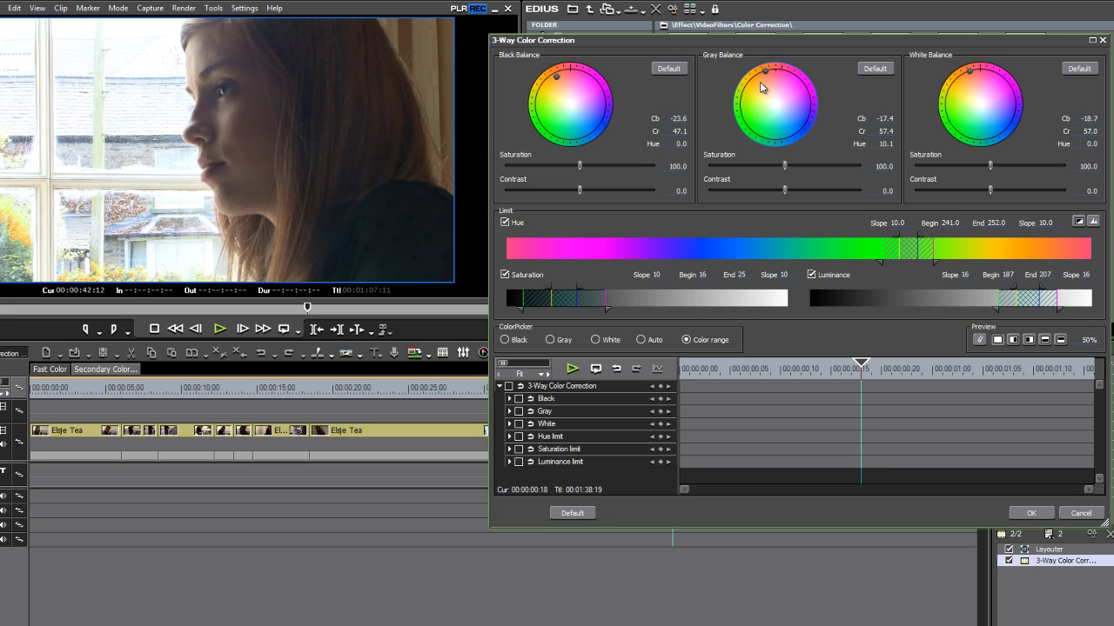
drag(969, 71, 968, 82)
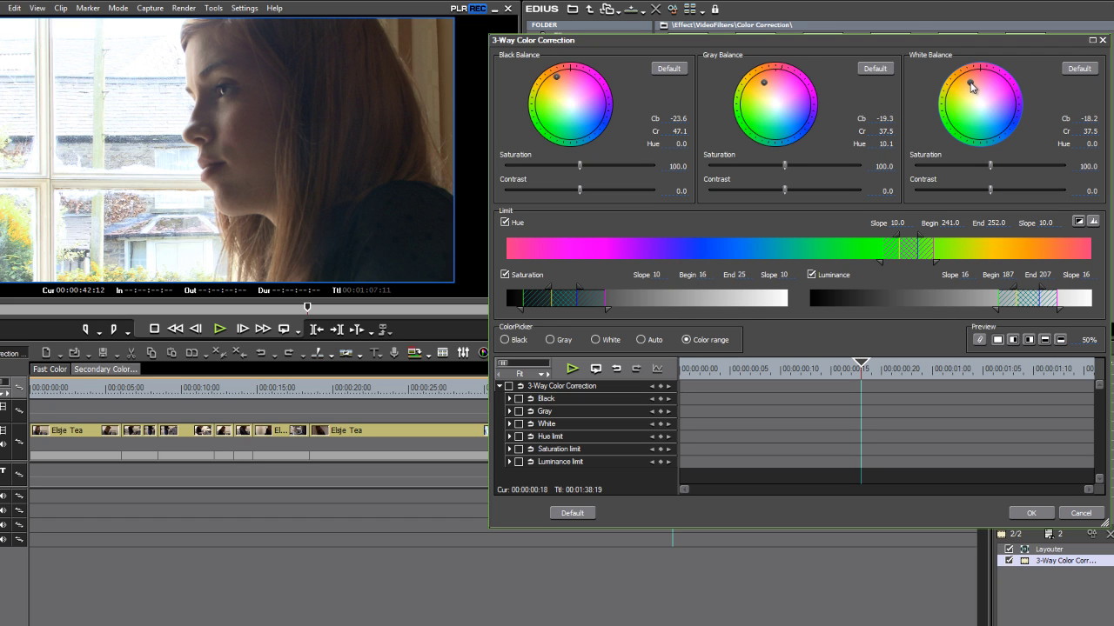
drag(971, 79, 970, 86)
mouse_move(761, 84)
mouse_down()
mouse_move(772, 86)
mouse_move(761, 77)
mouse_up()
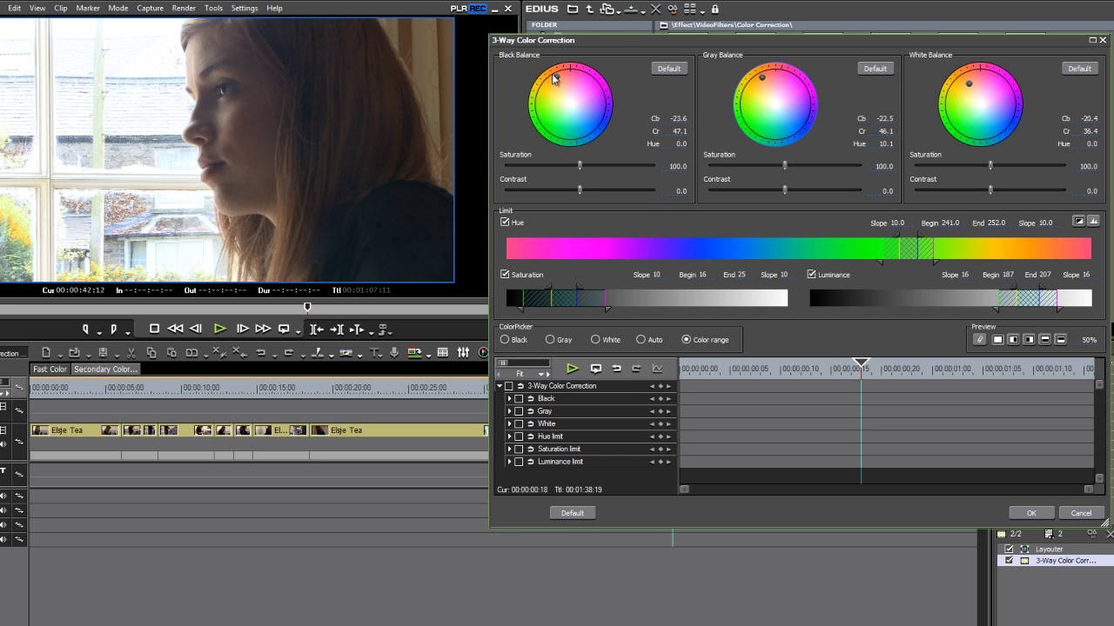
drag(556, 77, 562, 81)
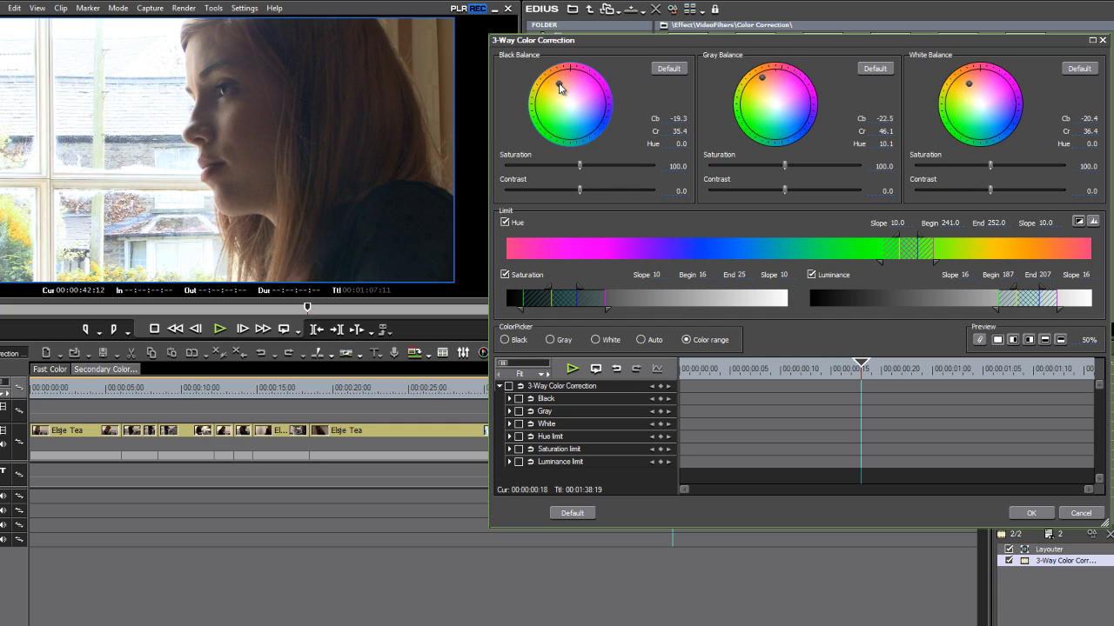
click(1028, 513)
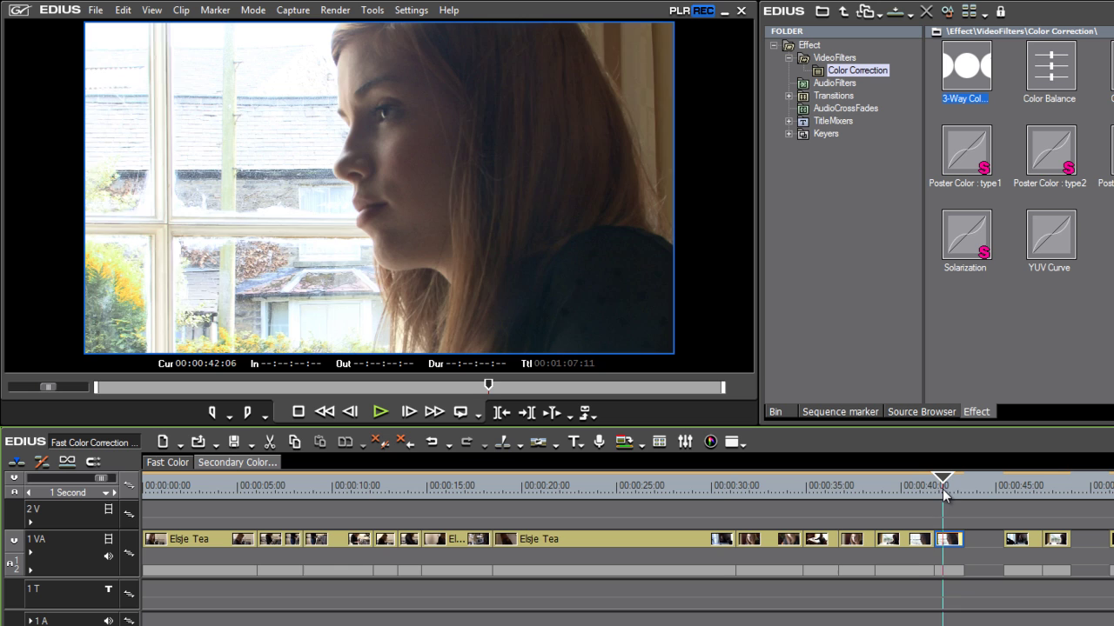
Step: Copy the 3-Way Color Correction filter from the close-up clip onto the preceding wide shot at the window
mouse_move(944, 494)
mouse_down()
mouse_move(964, 496)
mouse_move(950, 496)
mouse_up()
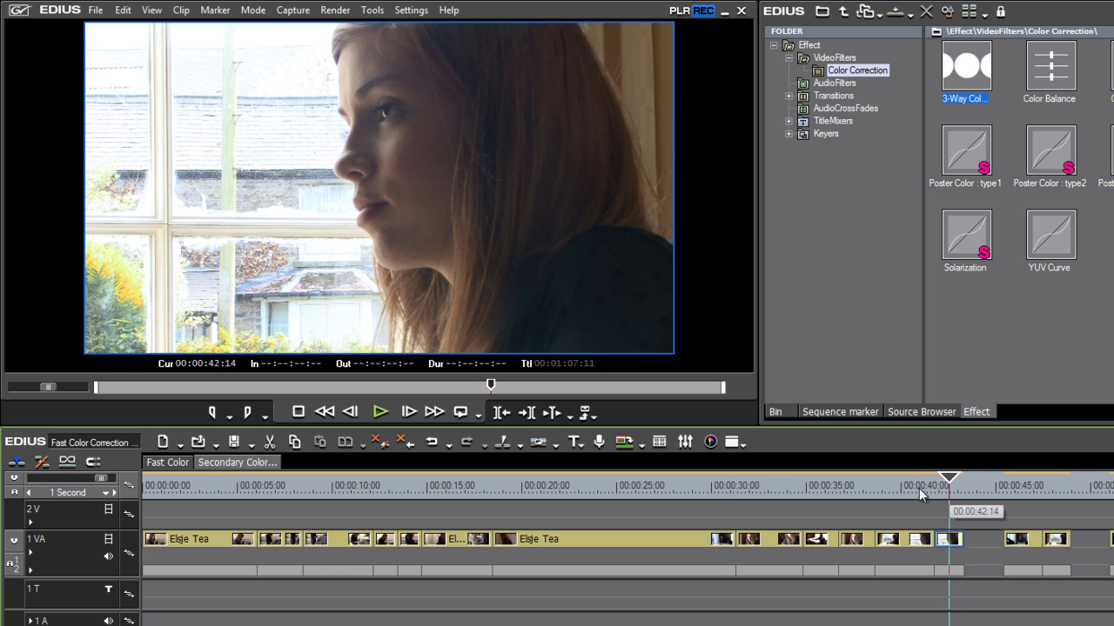
drag(915, 487, 892, 486)
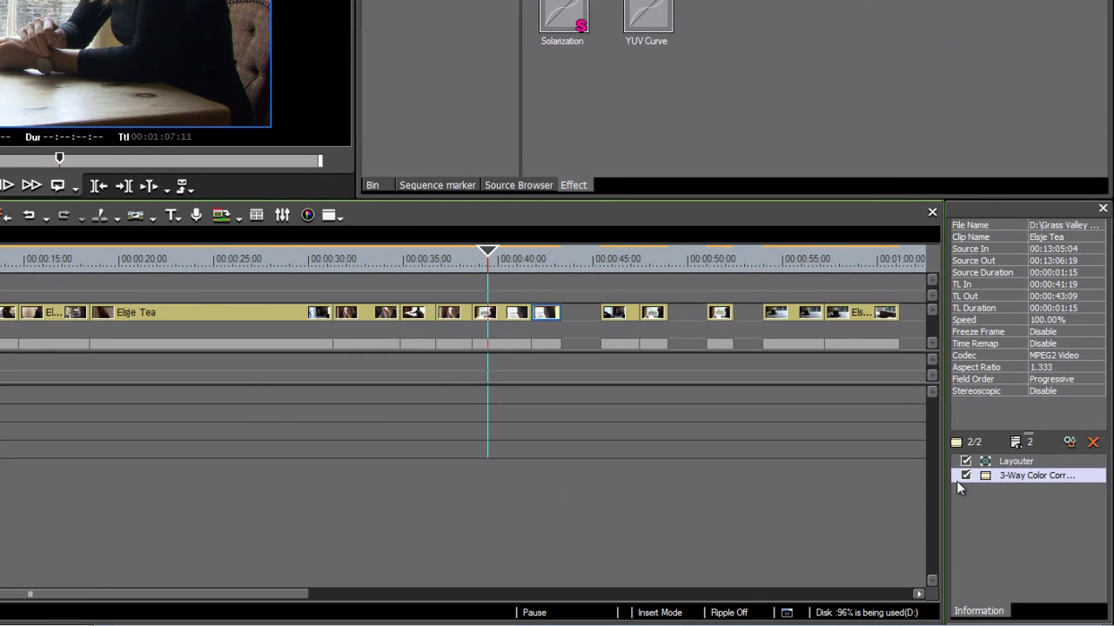
drag(1019, 484, 619, 324)
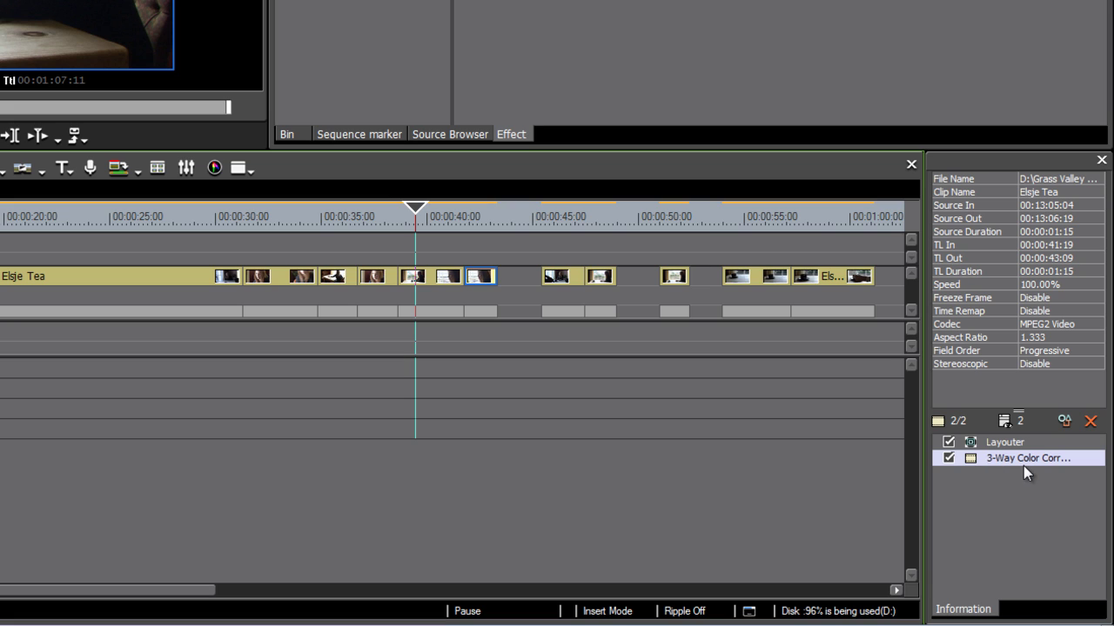
drag(1018, 462, 429, 276)
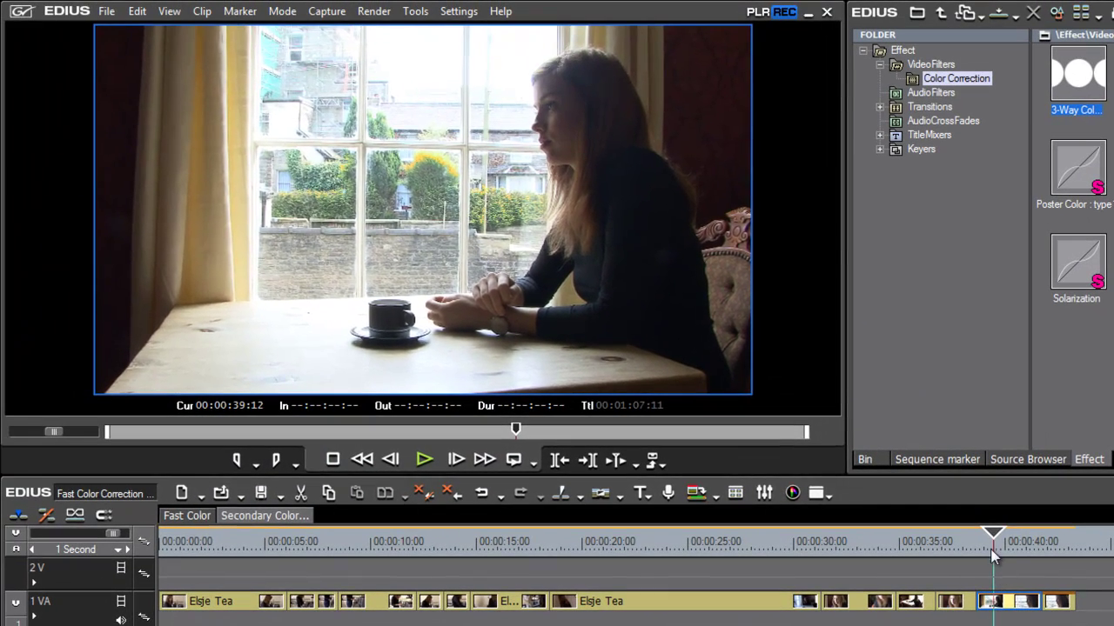
Step: Open the copied 3-Way Color Correction on the wide shot, set the color picker to Color range and accept
mouse_move(993, 550)
mouse_down()
mouse_move(1030, 550)
mouse_move(989, 545)
mouse_up()
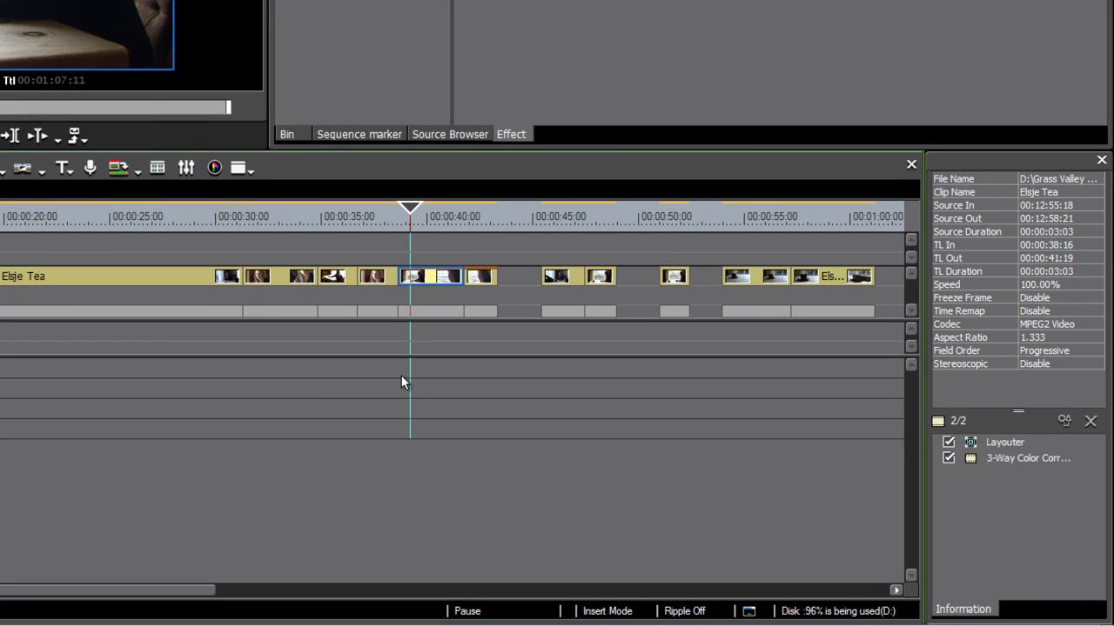
double_click(1031, 460)
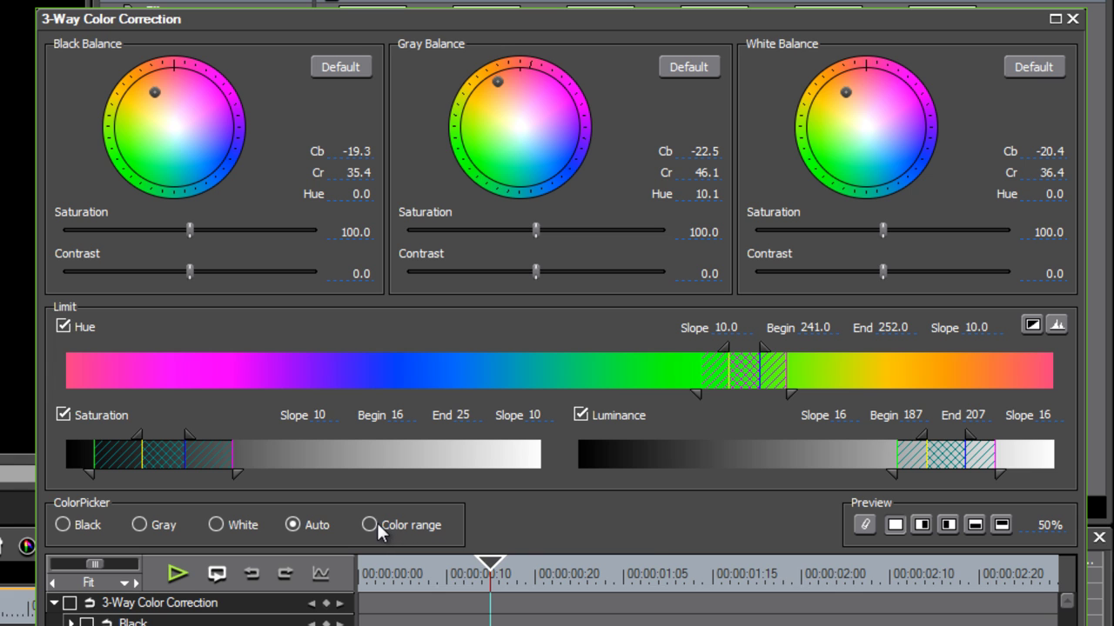
click(371, 526)
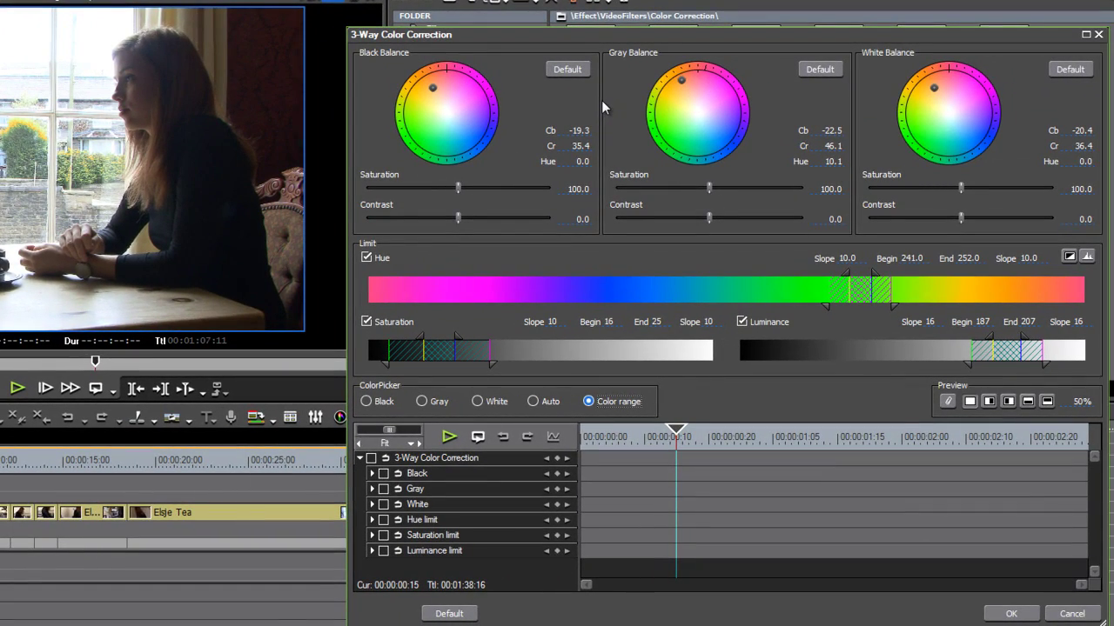
click(1009, 613)
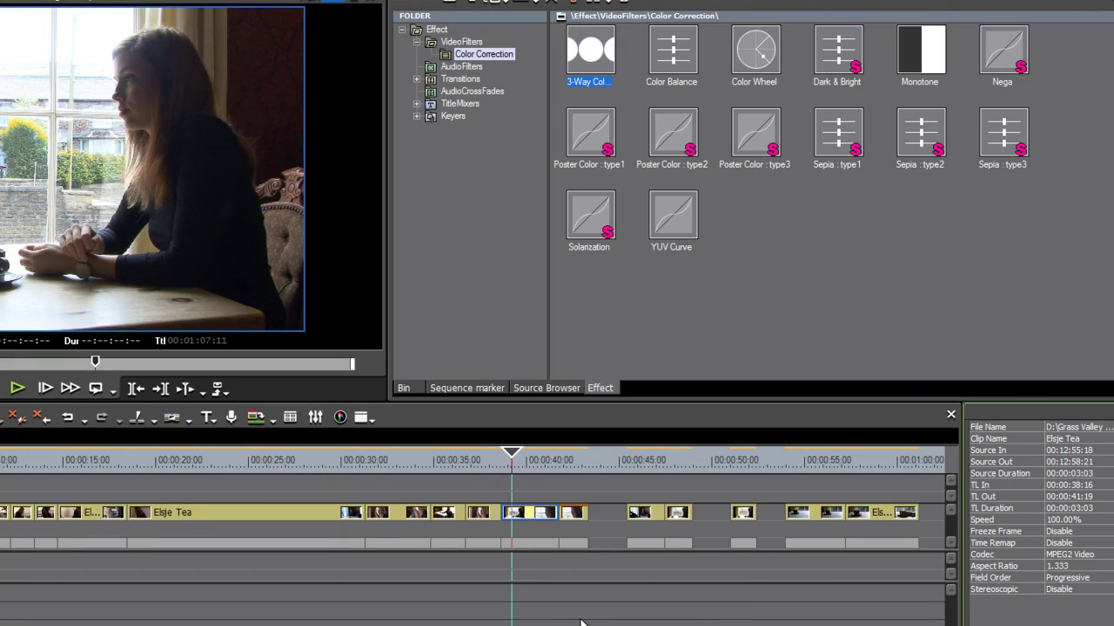